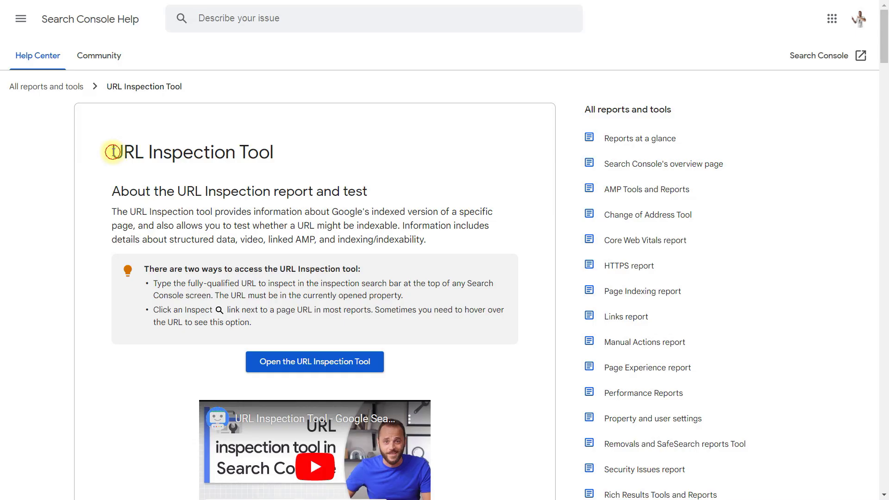
Highlight the URL Inspection Tool title on the help page, then clear the highlight
{"action": "left_click_drag", "start_coordinate": [111, 152], "coordinate": [283, 153]}
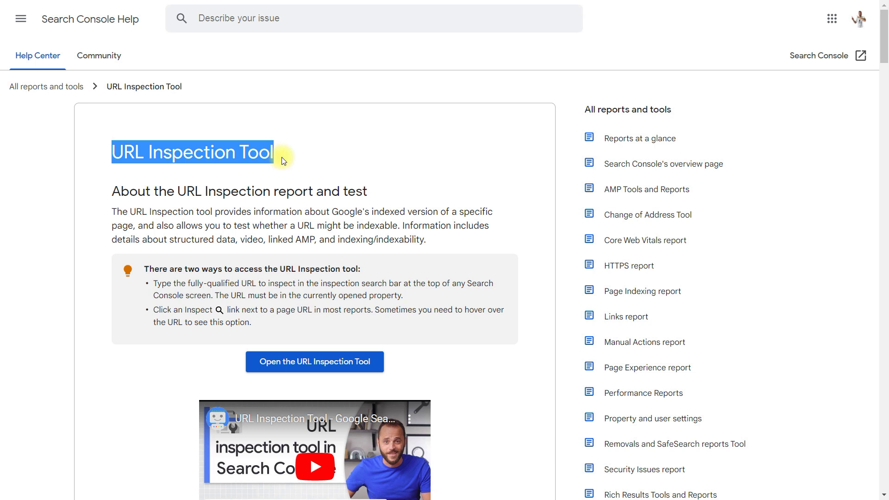
{"action": "left_click", "coordinate": [298, 155]}
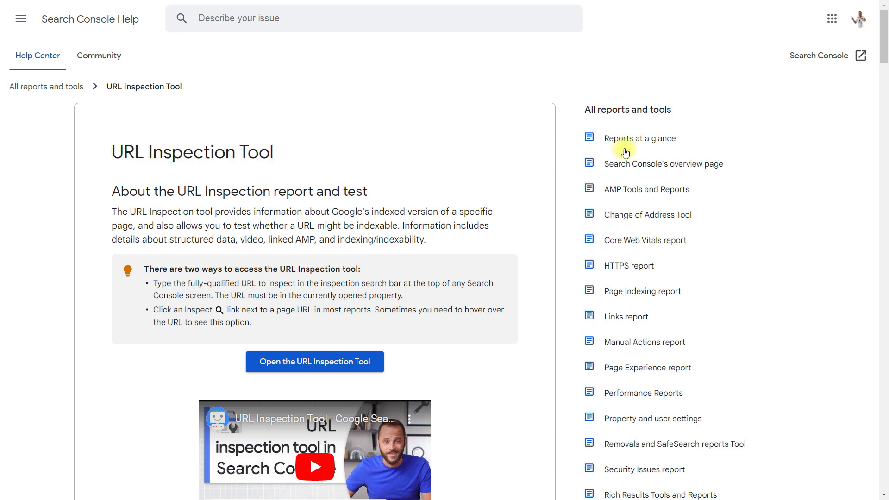
{"action": "left_click_drag", "start_coordinate": [884, 41], "coordinate": [886, 89]}
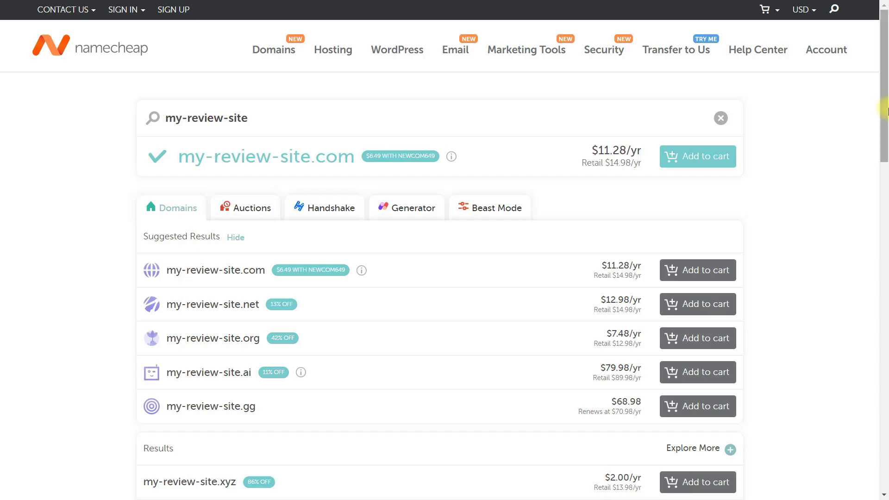
{"action": "left_click_drag", "start_coordinate": [883, 90], "coordinate": [886, 170]}
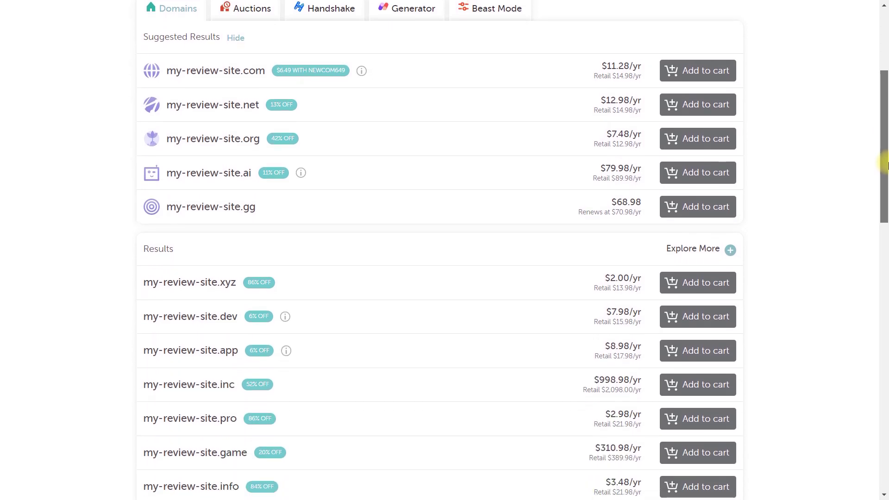
{"action": "left_click_drag", "start_coordinate": [887, 170], "coordinate": [886, 234]}
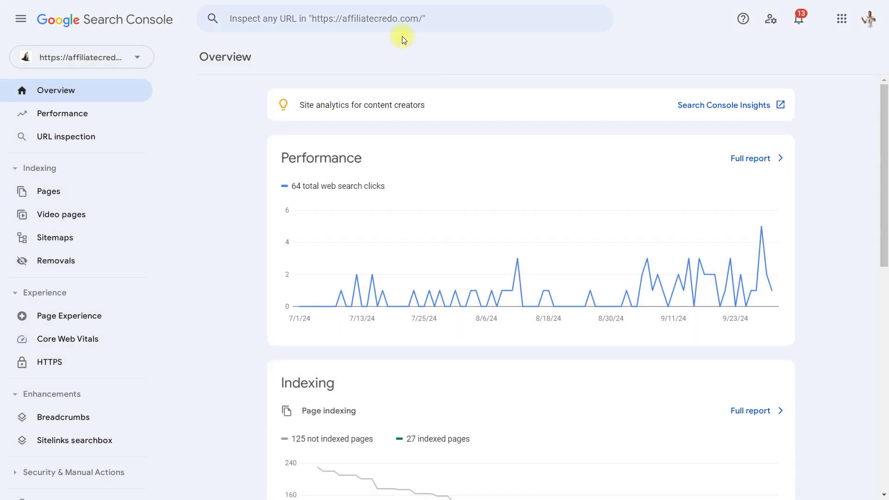
Inspect the affiliatecredo.com home page URL, request its indexing and dismiss the confirmation
{"action": "left_click", "coordinate": [388, 19]}
{"action": "type", "text": "https://affiliatecredo.com/"}
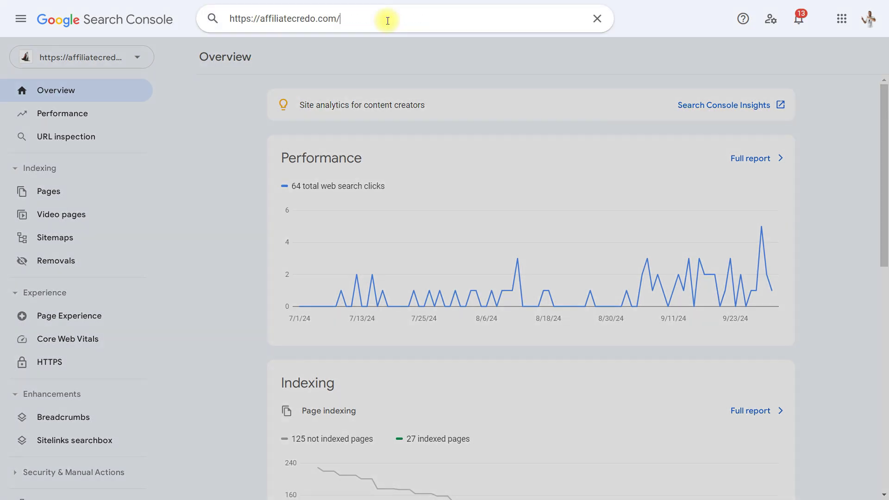
{"action": "key", "text": "Return"}
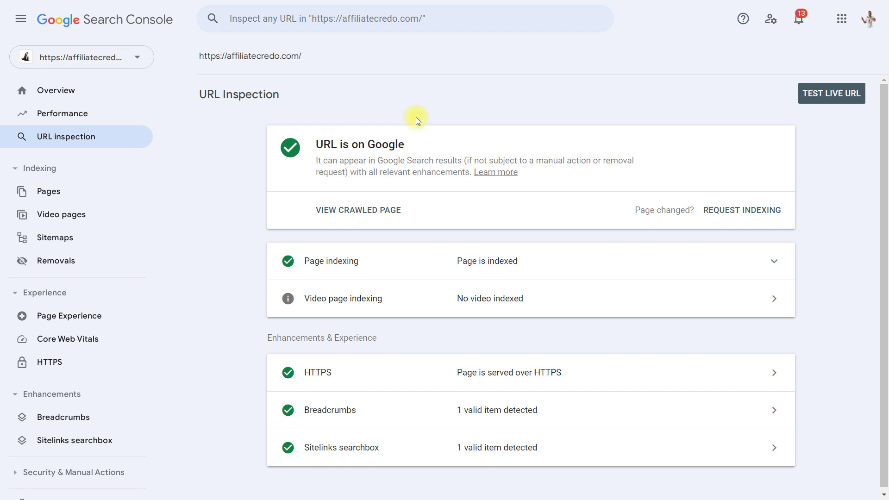
{"action": "left_click", "coordinate": [742, 210]}
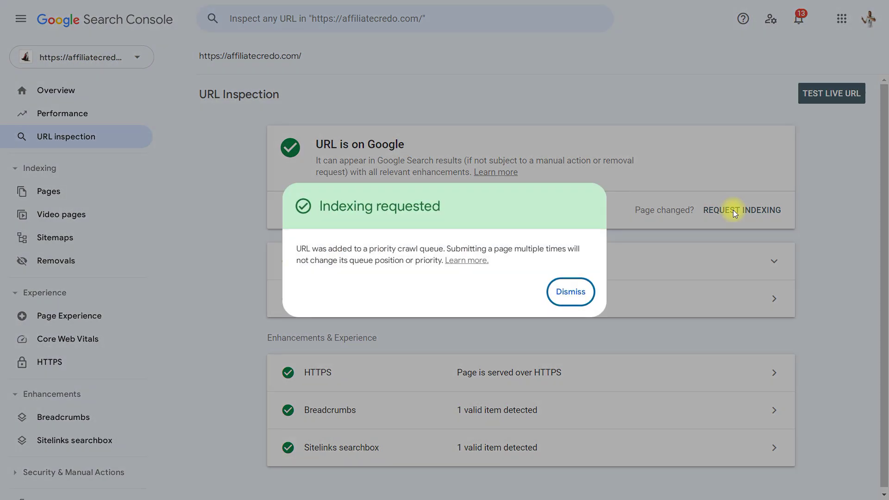
{"action": "left_click", "coordinate": [620, 264]}
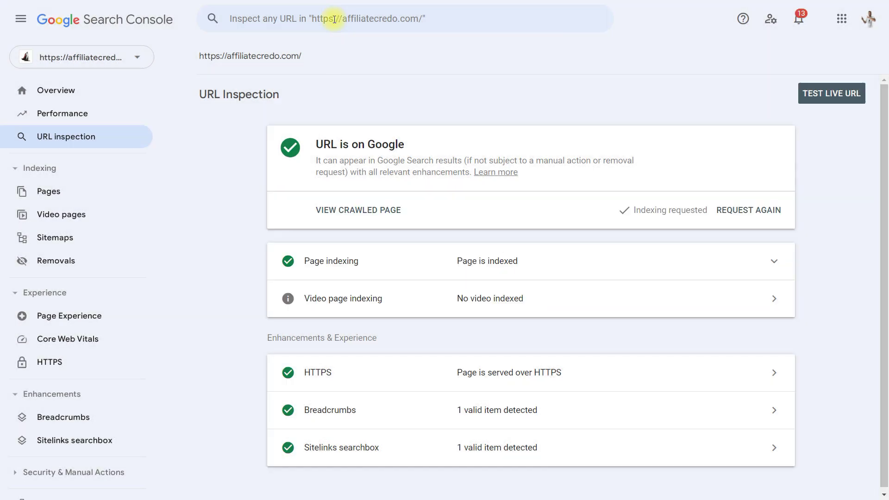
Inspect the Twibbonize review URL, which lies outside the affiliatecredo.com property
{"action": "left_click", "coordinate": [334, 18]}
{"action": "type", "text": "https://www.twibbonize.com/java-burn-review"}
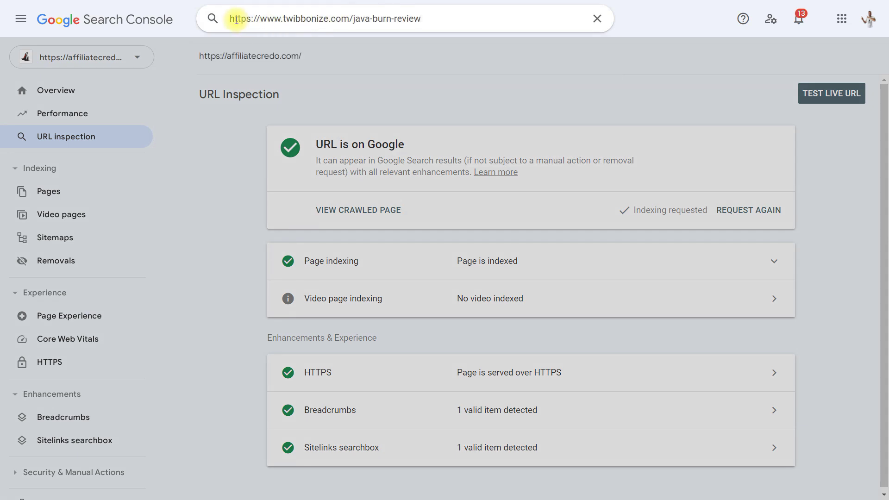
{"action": "left_click_drag", "start_coordinate": [230, 19], "coordinate": [312, 18]}
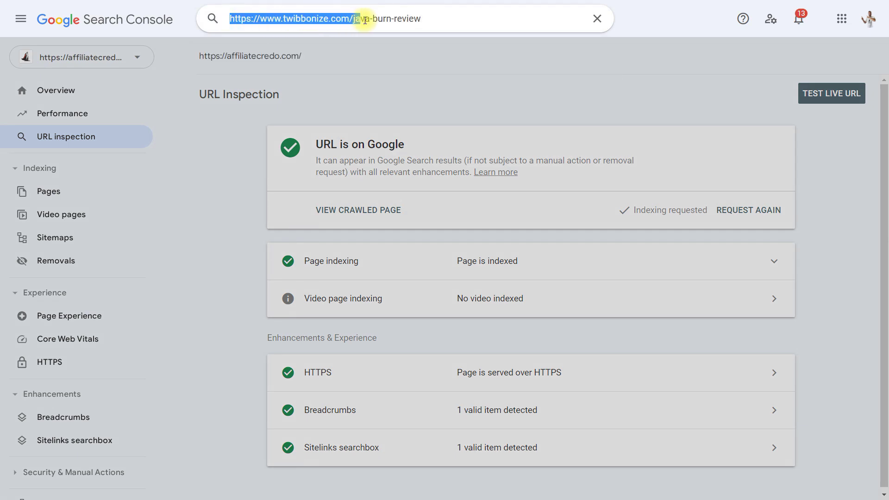
{"action": "left_click_drag", "start_coordinate": [311, 18], "coordinate": [426, 18]}
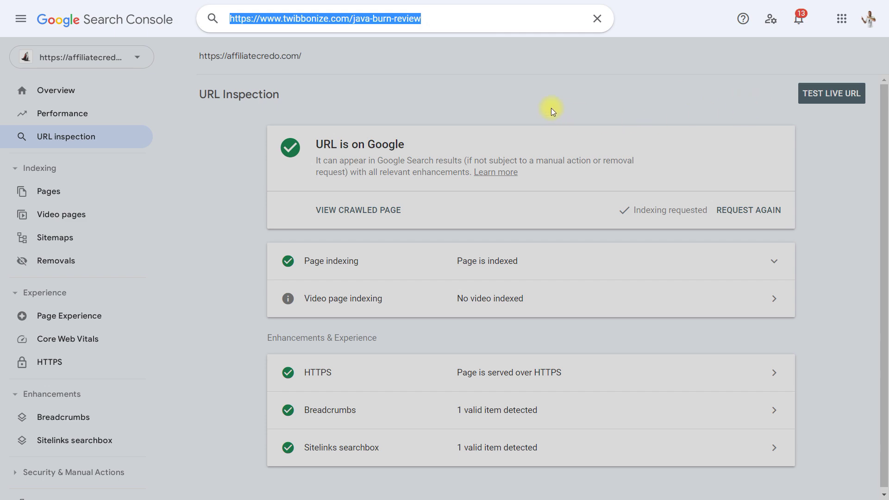
{"action": "key", "text": "Return"}
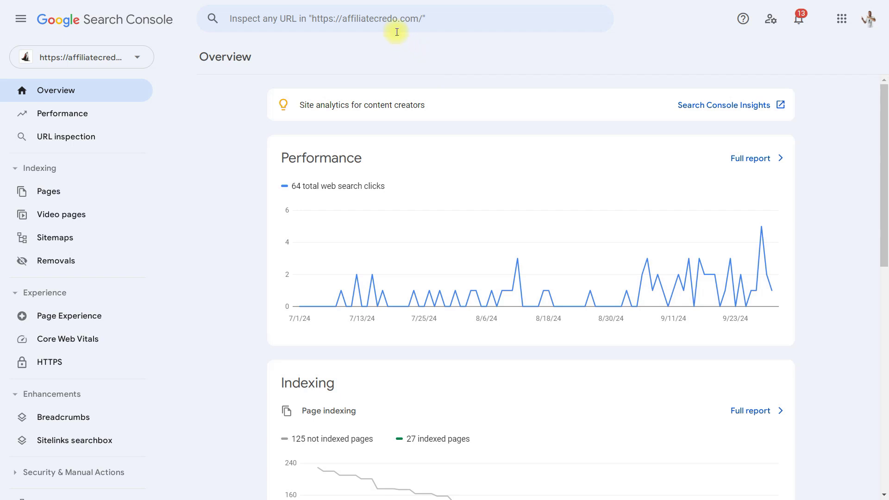
Start a new URL inspection from the affiliatecredo.com Search Console overview
{"action": "left_click", "coordinate": [388, 20]}
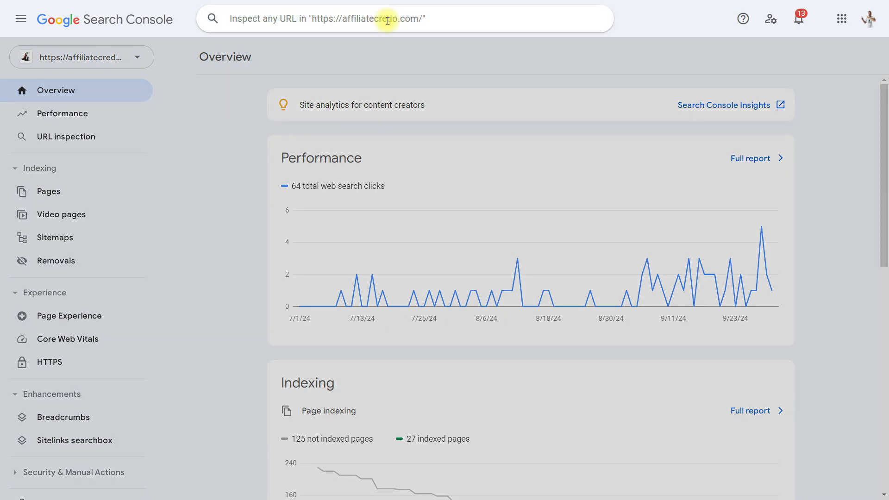
{"action": "type", "text": "https://affiliatecredo.com/"}
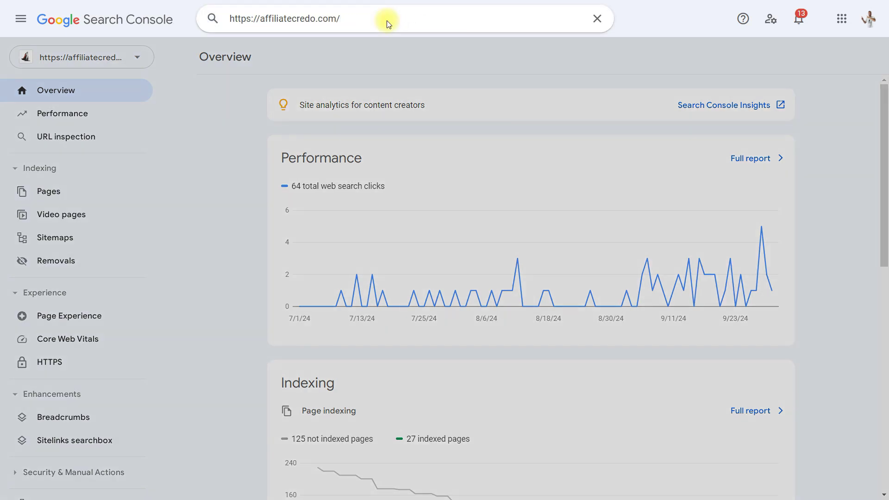
{"action": "key", "text": "Return"}
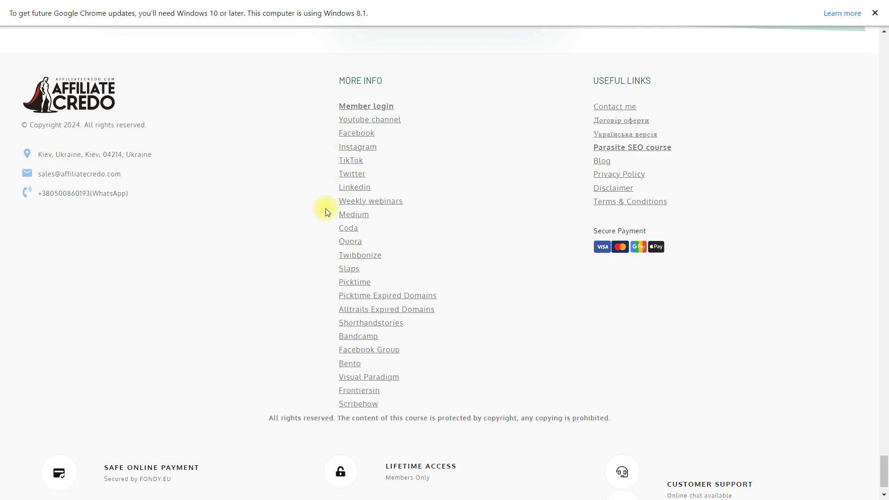
Highlight the AffiliateCredo footer's More Info links from Medium down to Scribehow
{"action": "mouse_move", "coordinate": [330, 212]}
{"action": "left_mouse_down"}
{"action": "mouse_move", "coordinate": [409, 324]}
{"action": "mouse_move", "coordinate": [419, 408]}
{"action": "left_mouse_up"}
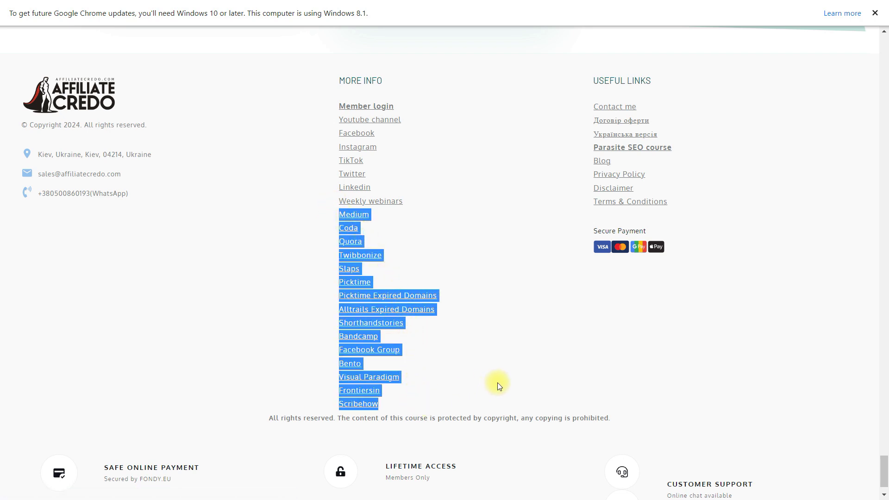
{"action": "scroll", "coordinate": [887, 121], "scroll_direction": "down", "scroll_amount": 1}
{"action": "scroll", "coordinate": [887, 122], "scroll_direction": "down", "scroll_amount": 2}
{"action": "scroll", "coordinate": [887, 122], "scroll_direction": "down", "scroll_amount": 5}
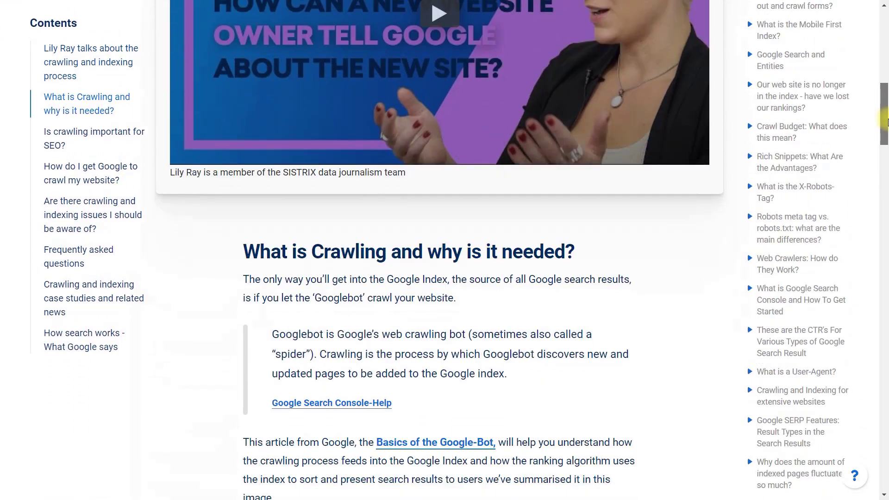
{"action": "left_click_drag", "start_coordinate": [887, 122], "coordinate": [887, 171]}
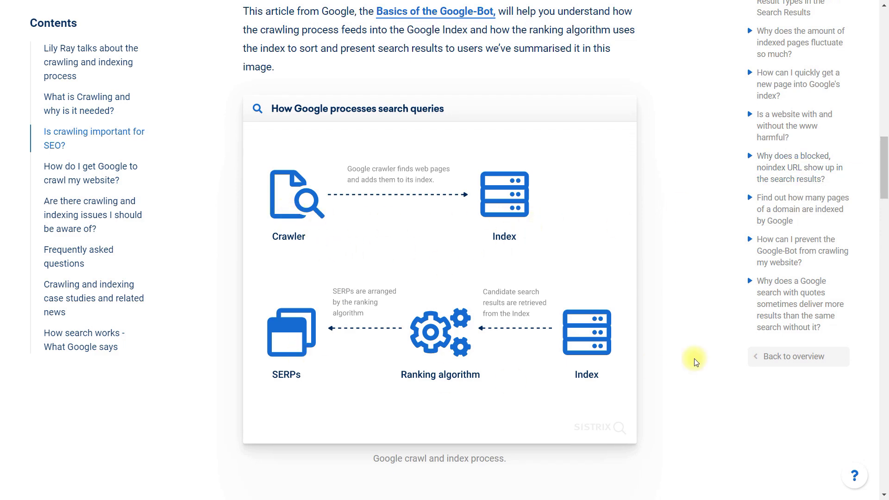
{"action": "left_click_drag", "start_coordinate": [885, 191], "coordinate": [885, 376]}
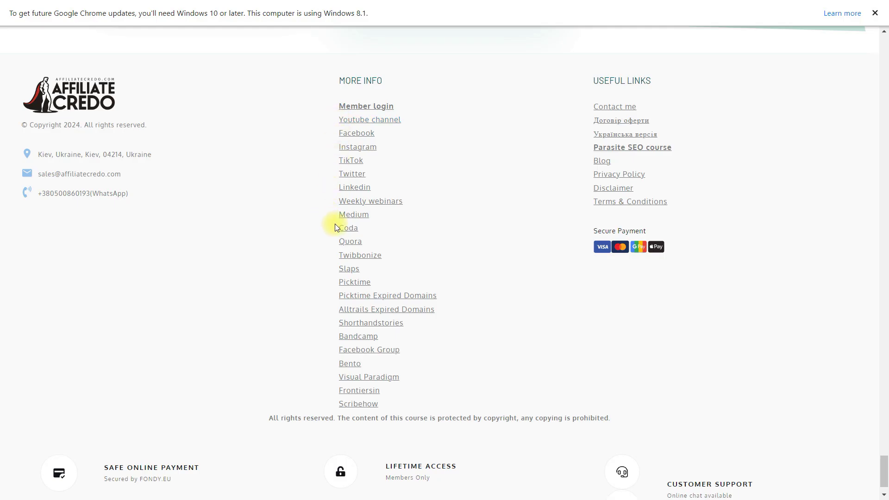
{"action": "mouse_move", "coordinate": [330, 213]}
{"action": "left_mouse_down"}
{"action": "mouse_move", "coordinate": [396, 295]}
{"action": "mouse_move", "coordinate": [420, 405]}
{"action": "left_mouse_up"}
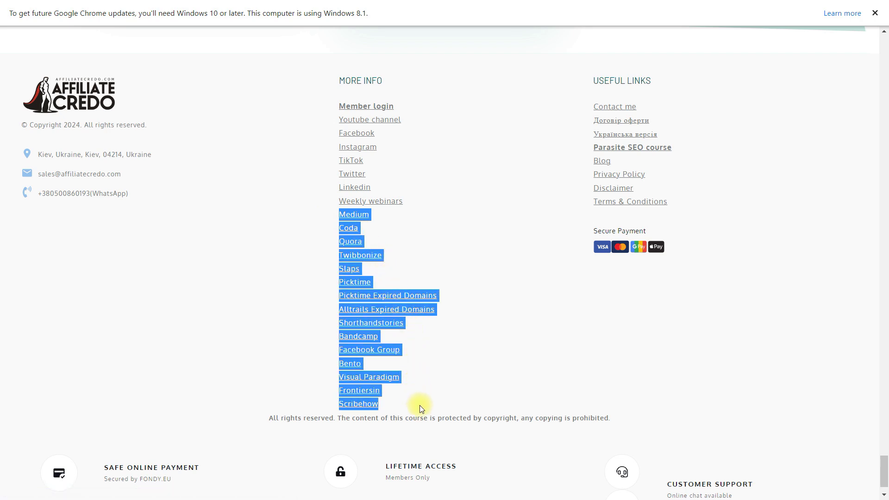
{"action": "left_click", "coordinate": [497, 383]}
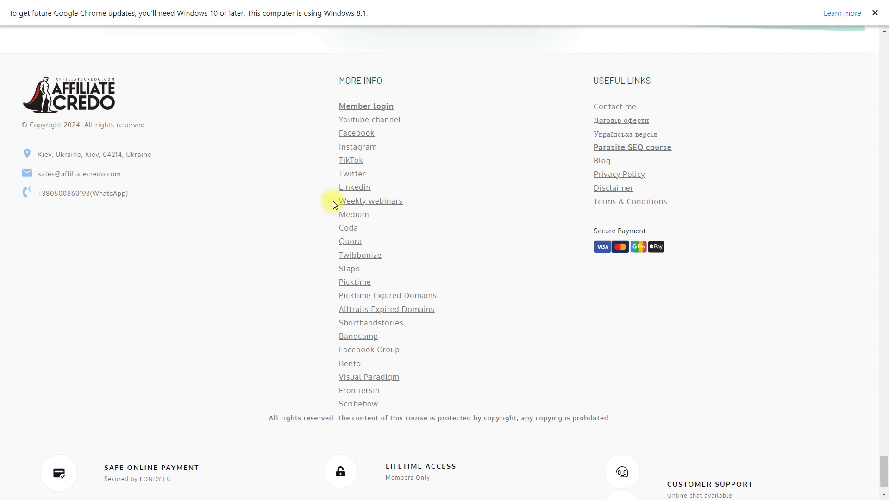
{"action": "mouse_move", "coordinate": [368, 243]}
{"action": "left_mouse_down"}
{"action": "mouse_move", "coordinate": [412, 333]}
{"action": "mouse_move", "coordinate": [419, 406]}
{"action": "left_mouse_up"}
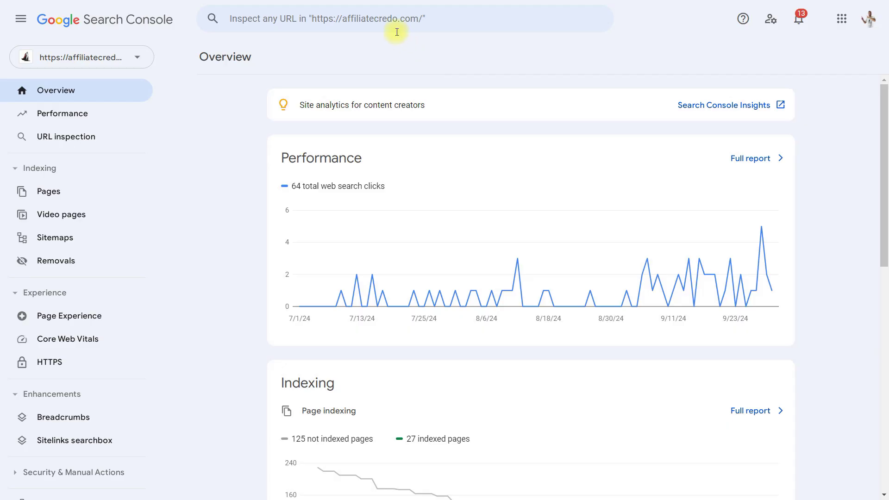
{"action": "left_click", "coordinate": [387, 19]}
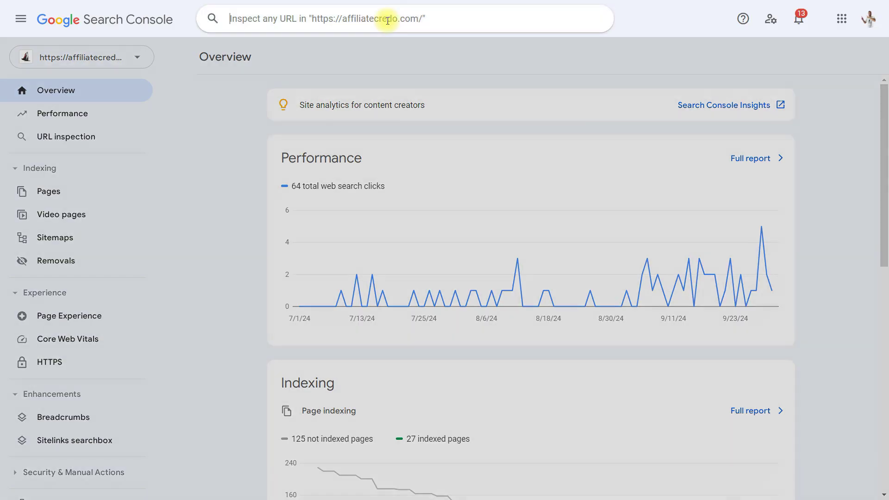
{"action": "type", "text": "https://affiliatecredo.com/"}
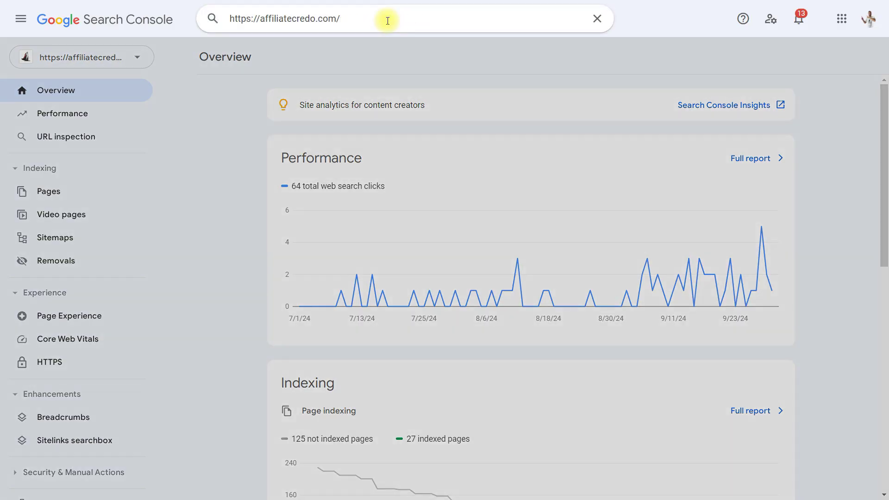
{"action": "key", "text": "Return"}
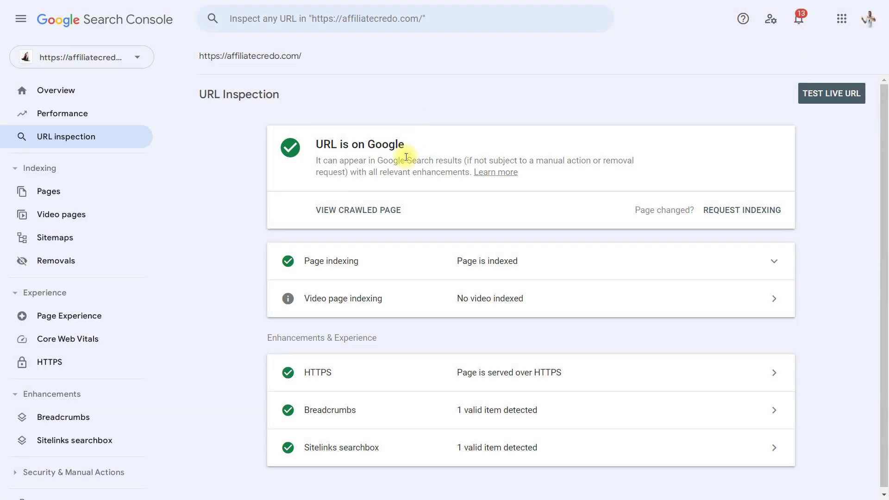
{"action": "left_click", "coordinate": [741, 209]}
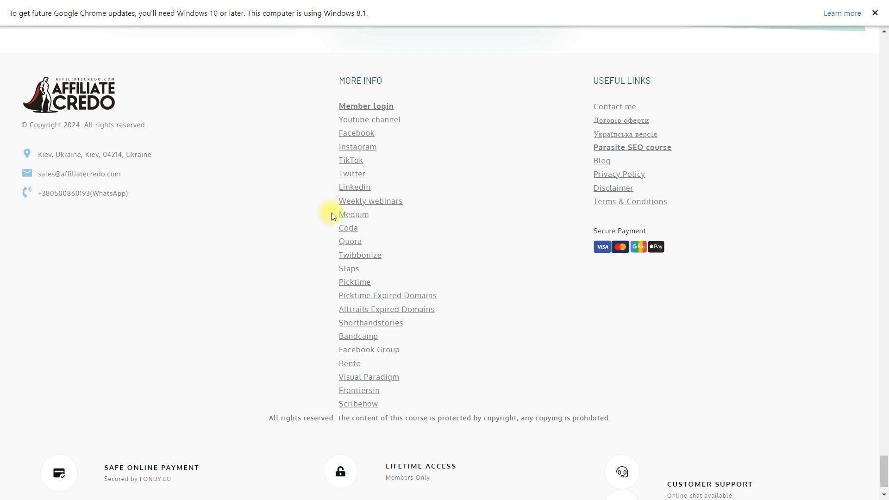
Highlight the footer parasite links, request home page indexing, then highlight the Java Burn featured snippet
{"action": "left_click_drag", "start_coordinate": [360, 232], "coordinate": [414, 359]}
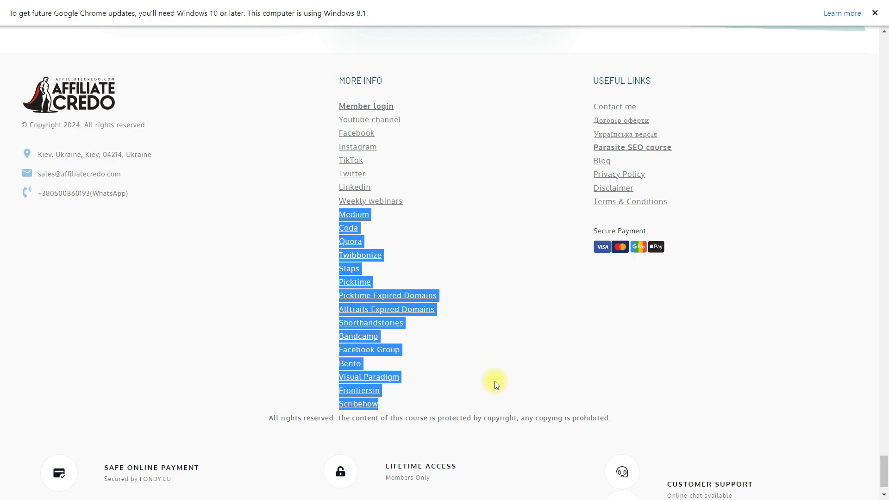
{"action": "left_click", "coordinate": [741, 209]}
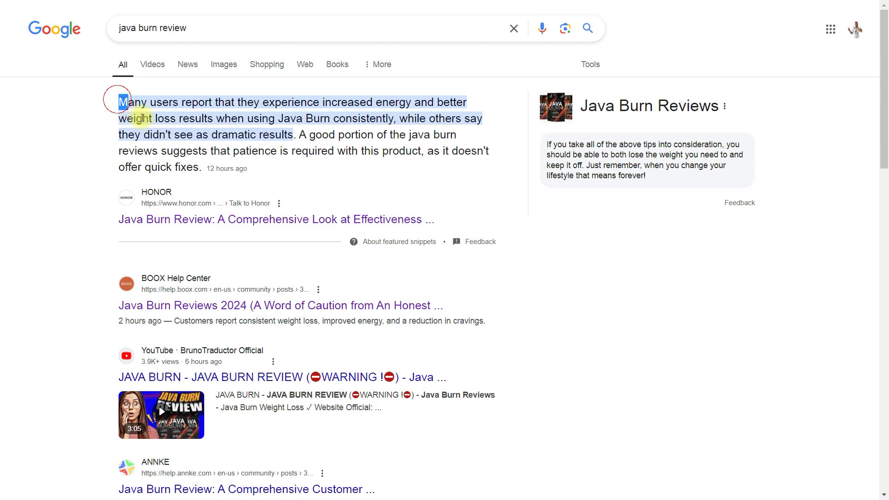
{"action": "left_click_drag", "start_coordinate": [139, 118], "coordinate": [224, 166]}
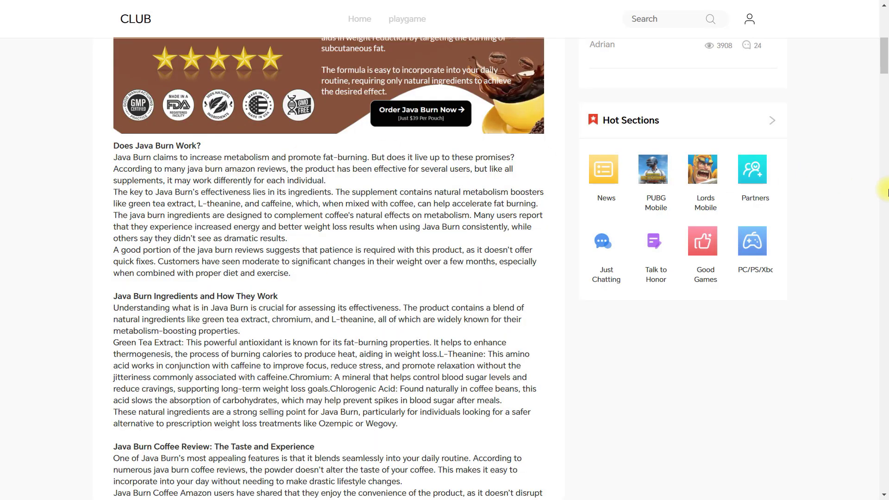
{"action": "left_click_drag", "start_coordinate": [885, 167], "coordinate": [883, 185]}
{"action": "scroll", "coordinate": [883, 185], "scroll_direction": "up", "scroll_amount": 10}
{"action": "scroll", "coordinate": [887, 117], "scroll_direction": "up", "scroll_amount": 10}
{"action": "scroll", "coordinate": [887, 117], "scroll_direction": "up", "scroll_amount": 2}
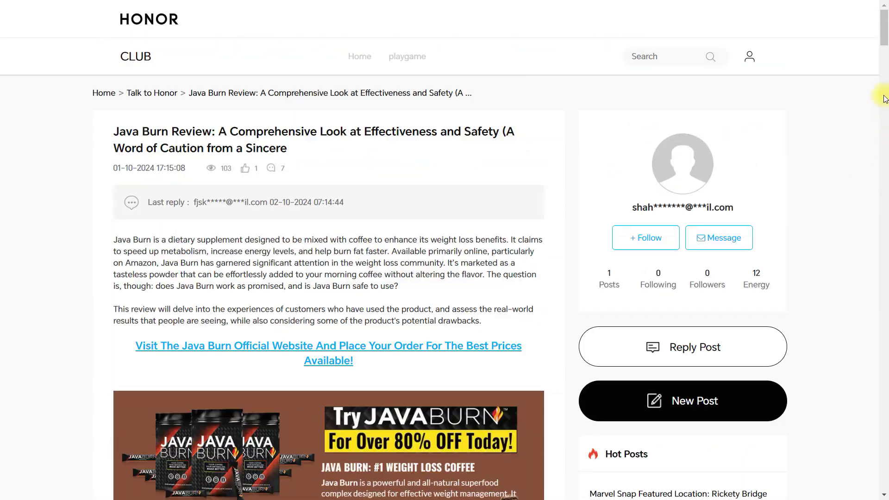
{"action": "left_click_drag", "start_coordinate": [887, 24], "coordinate": [888, 92]}
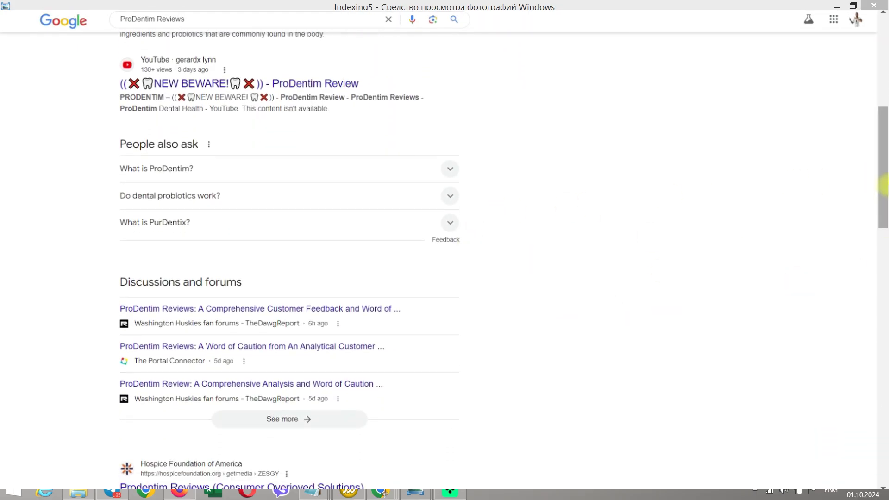
{"action": "left_click_drag", "start_coordinate": [883, 188], "coordinate": [858, 209]}
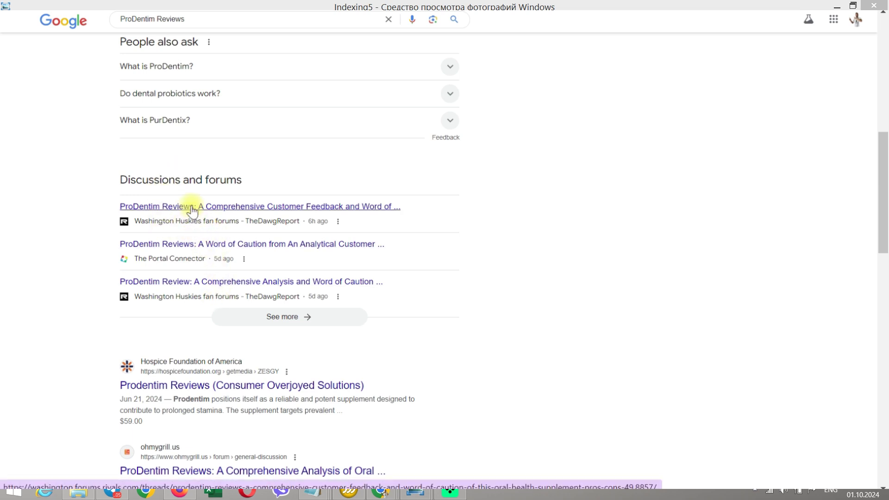
{"action": "left_click_drag", "start_coordinate": [887, 104], "coordinate": [887, 347]}
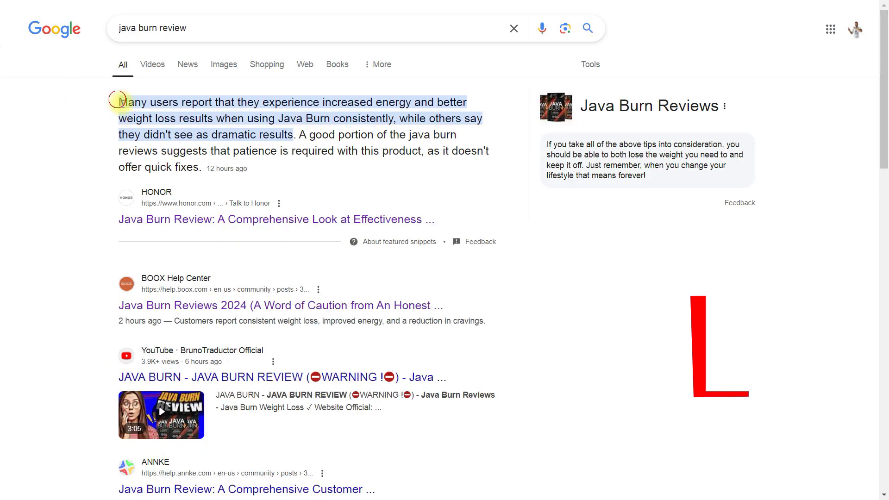
{"action": "mouse_move", "coordinate": [119, 101]}
{"action": "left_mouse_down"}
{"action": "mouse_move", "coordinate": [219, 159]}
{"action": "mouse_move", "coordinate": [294, 185]}
{"action": "left_mouse_up"}
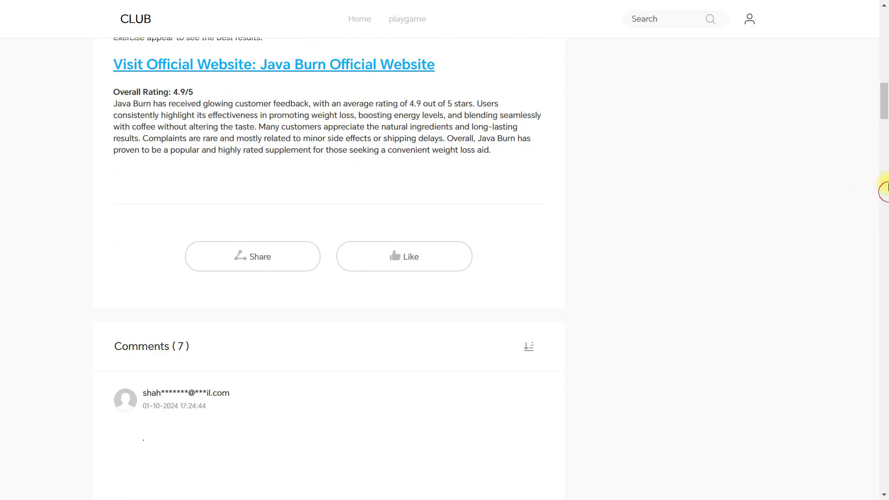
{"action": "scroll", "coordinate": [878, 167], "scroll_direction": "up", "scroll_amount": 15}
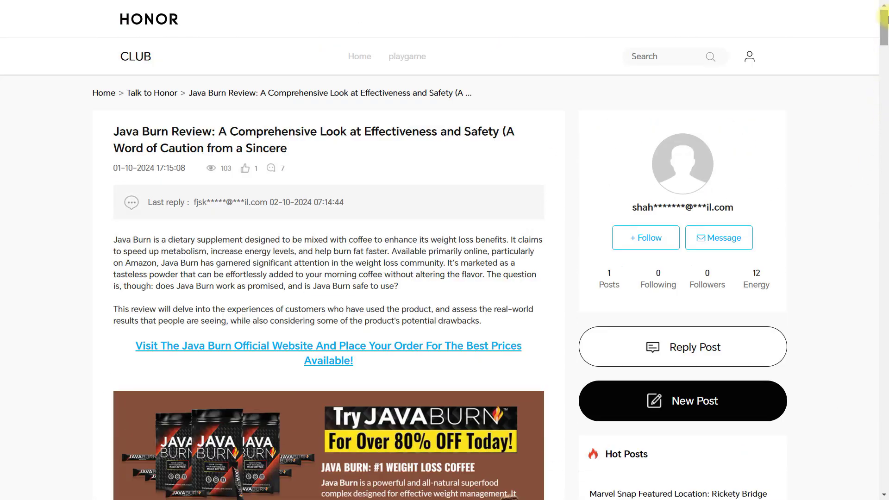
{"action": "left_click_drag", "start_coordinate": [888, 20], "coordinate": [888, 92]}
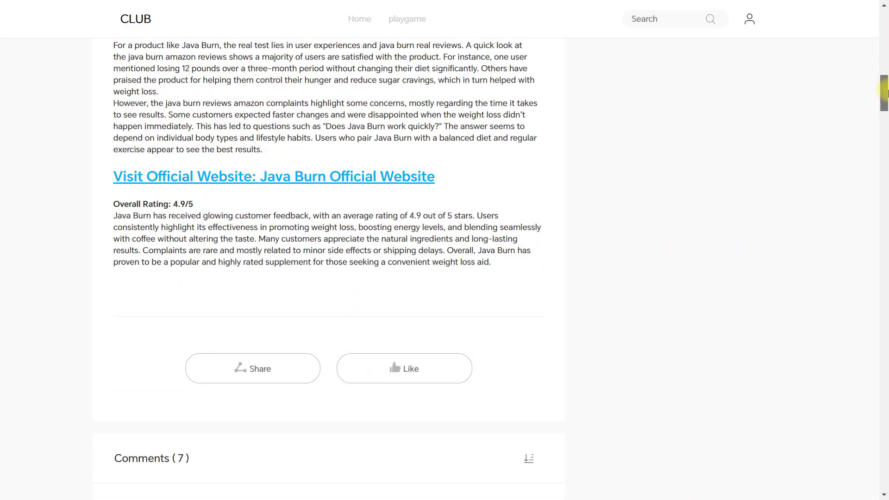